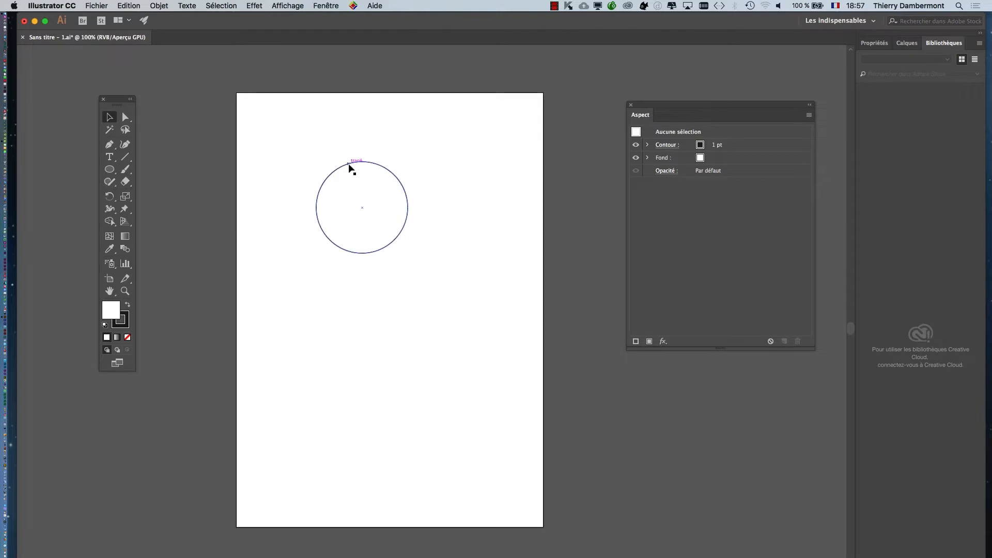
# Step: Select the circle on the artboard and move the Aspect panel closer to it
pyautogui.click(350, 165)
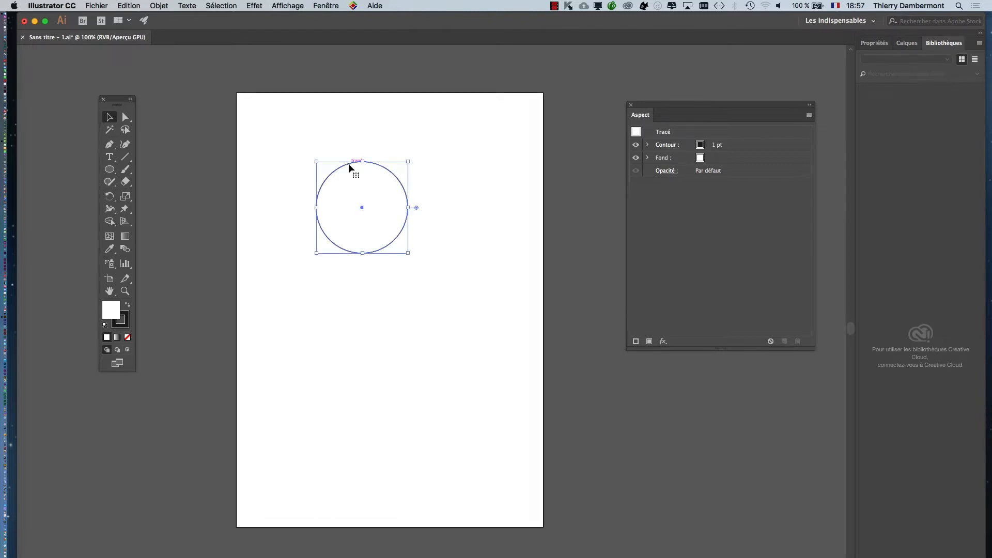
pyautogui.click(354, 132)
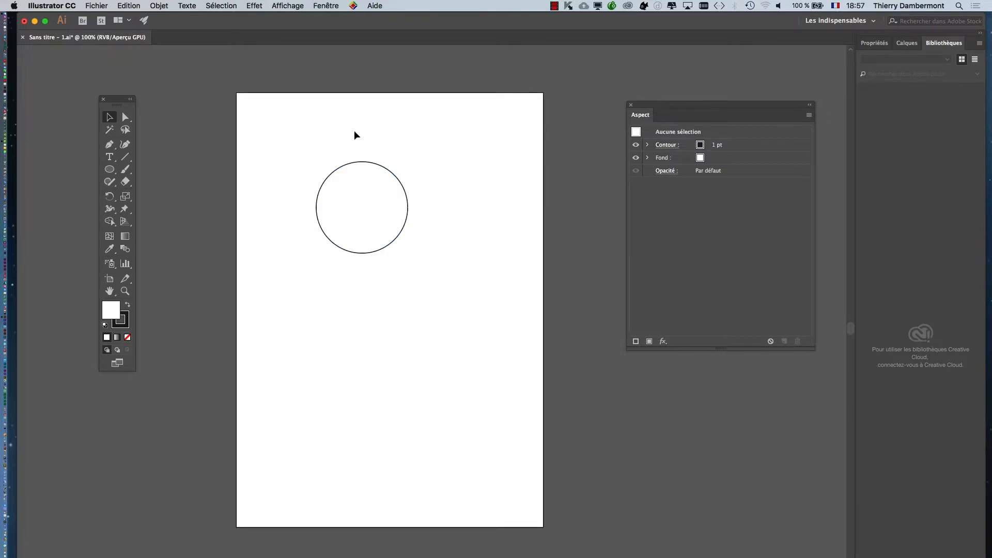
pyautogui.click(382, 168)
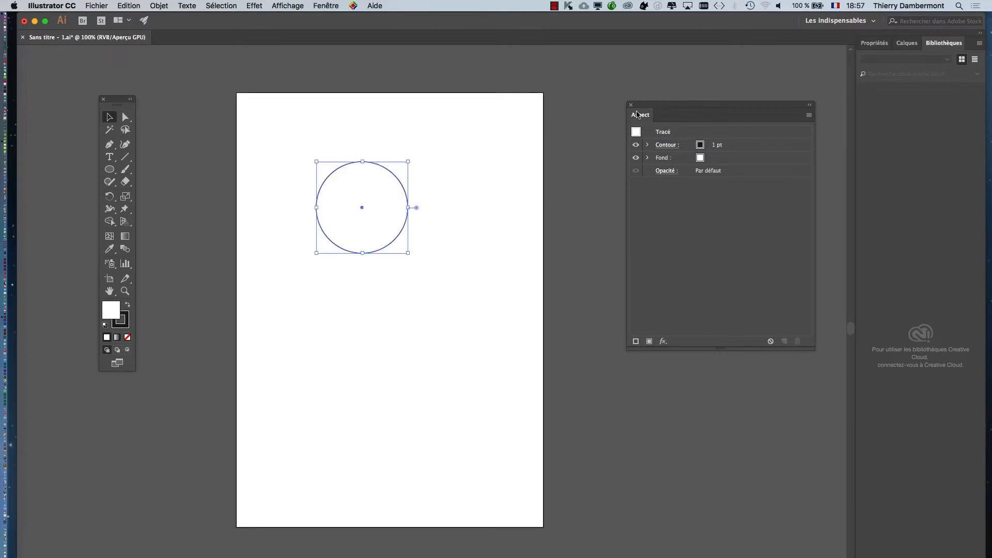
pyautogui.moveTo(665, 105); pyautogui.dragTo(517, 126)
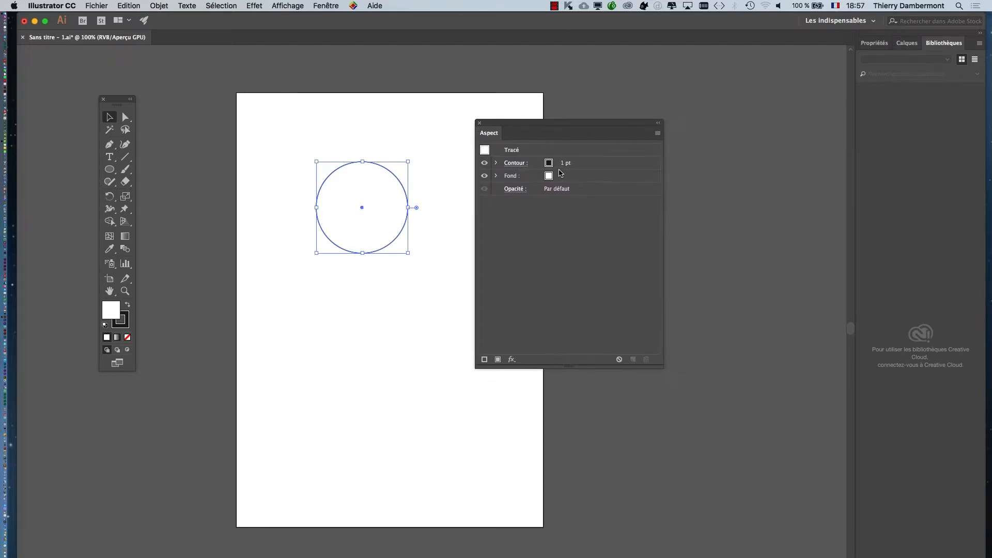
pyautogui.press('super+alt+equal')
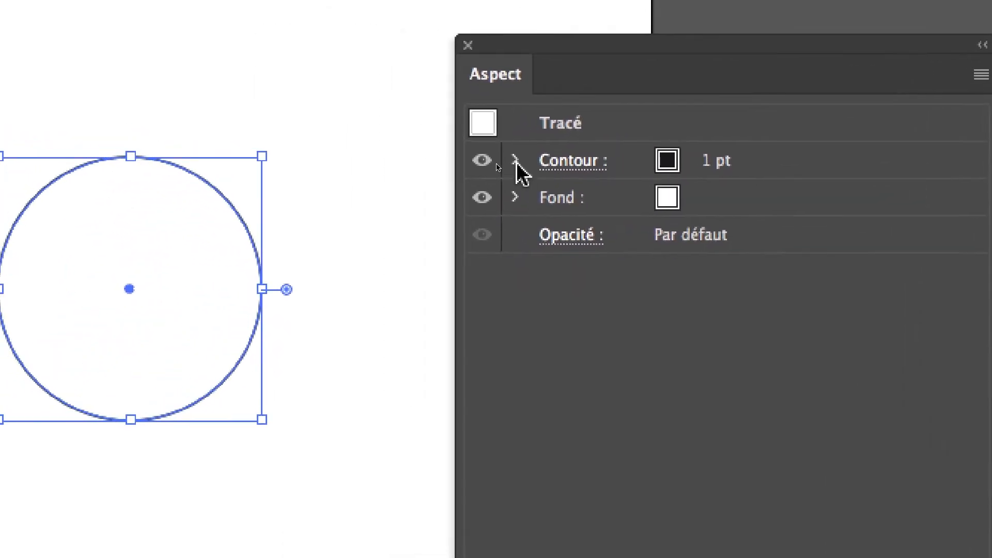
# Step: Expand the circle's Contour and Fond entries to examine their individual opacity settings, and collapse them again
pyautogui.click(385, 160)
pyautogui.click(515, 235)
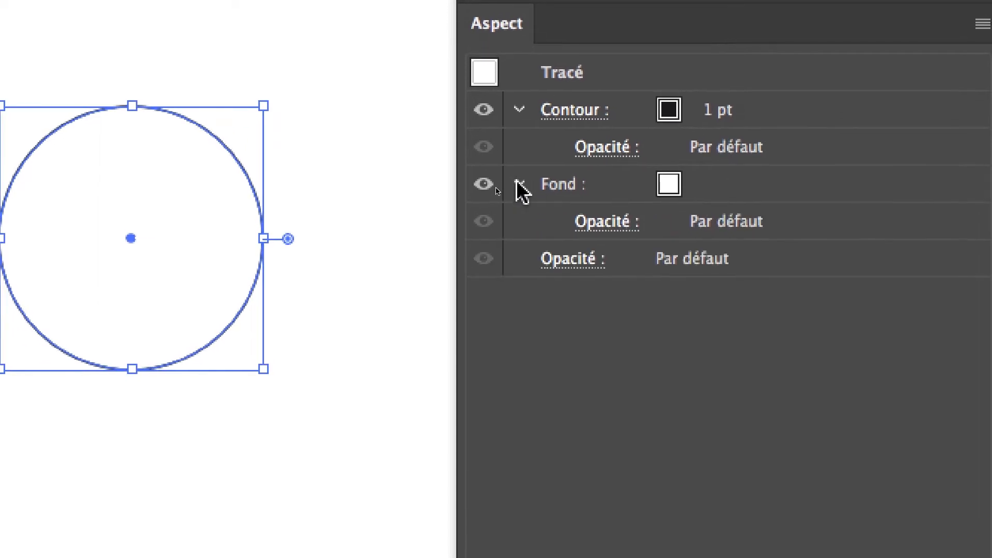
pyautogui.click(515, 234)
pyautogui.click(517, 119)
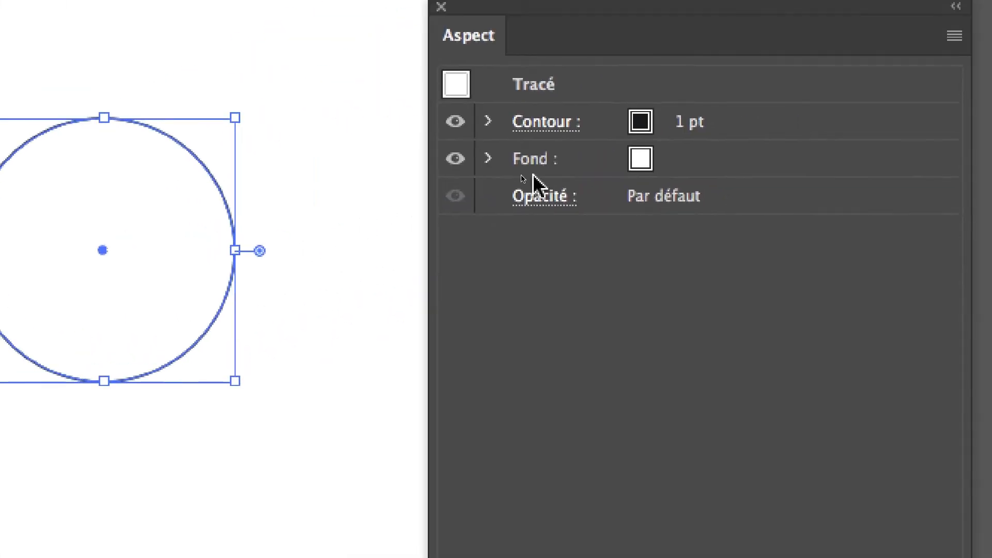
pyautogui.moveTo(546, 131); pyautogui.dragTo(528, 122)
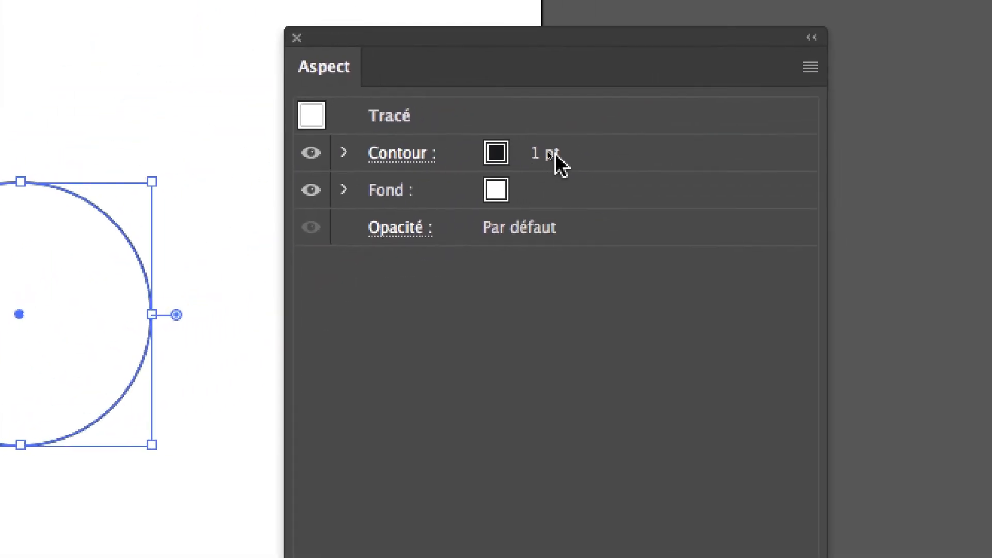
# Step: Set the circle's stroke (Contour) color to none
pyautogui.click(566, 154)
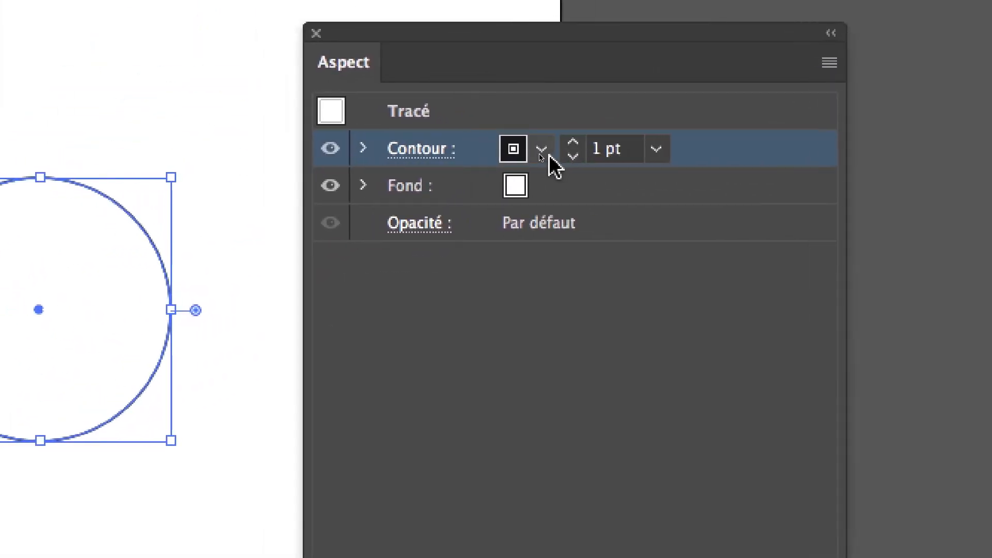
pyautogui.click(545, 151)
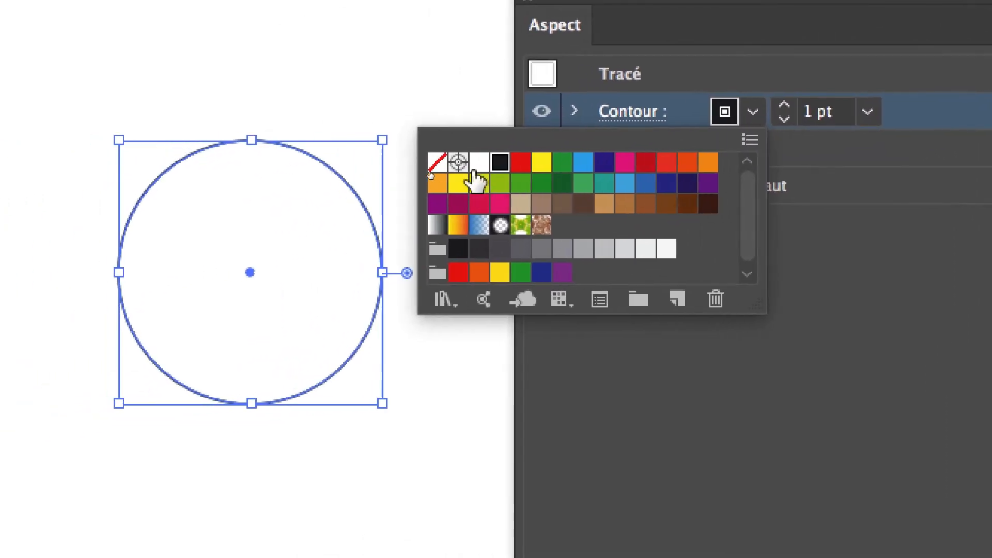
pyautogui.click(438, 162)
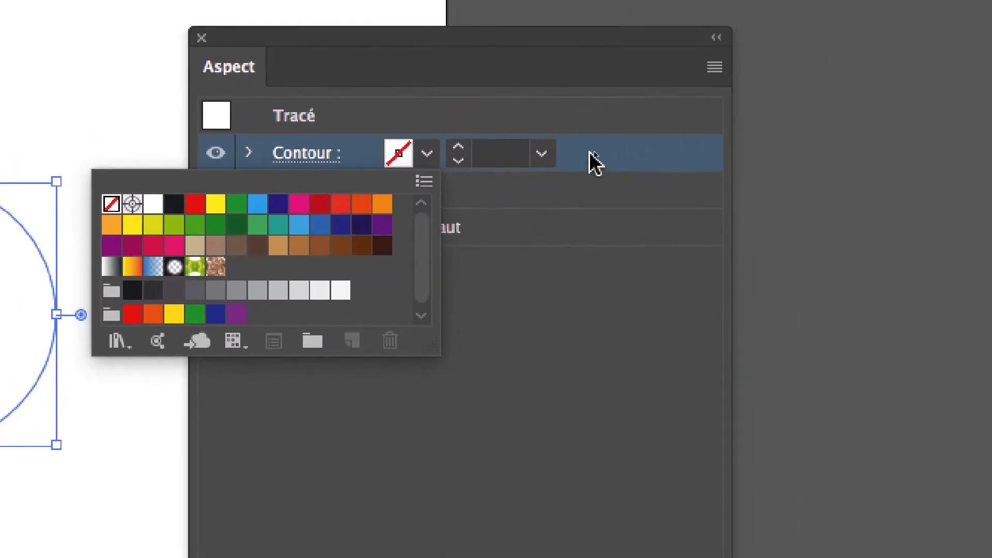
pyautogui.click(921, 117)
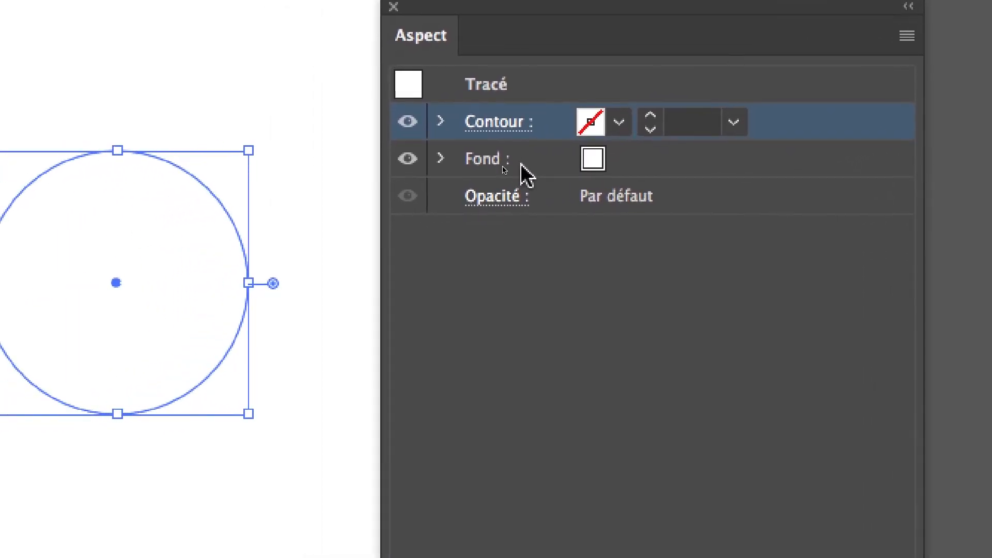
# Step: Set the circle's fill (Fond) to the light blue swatch
pyautogui.click(526, 165)
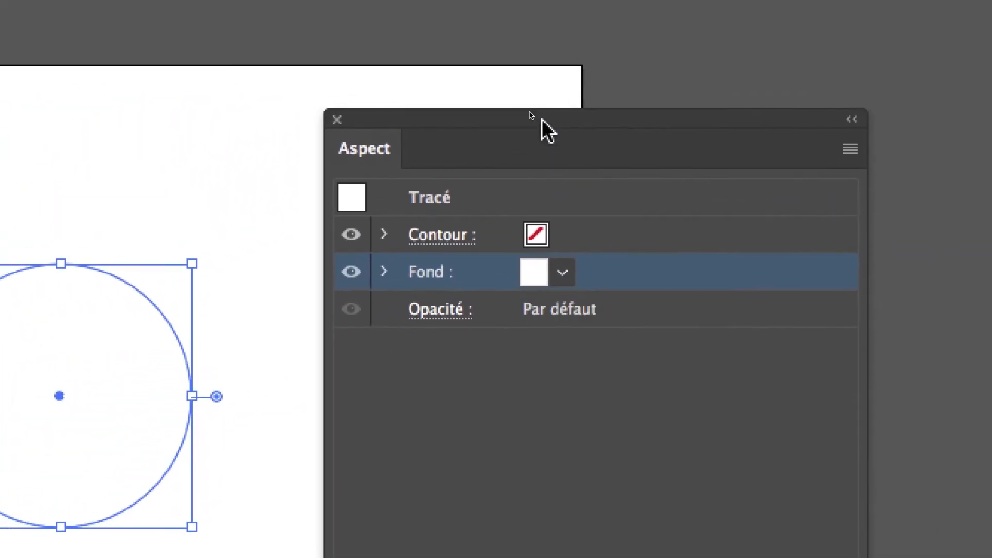
pyautogui.click(560, 271)
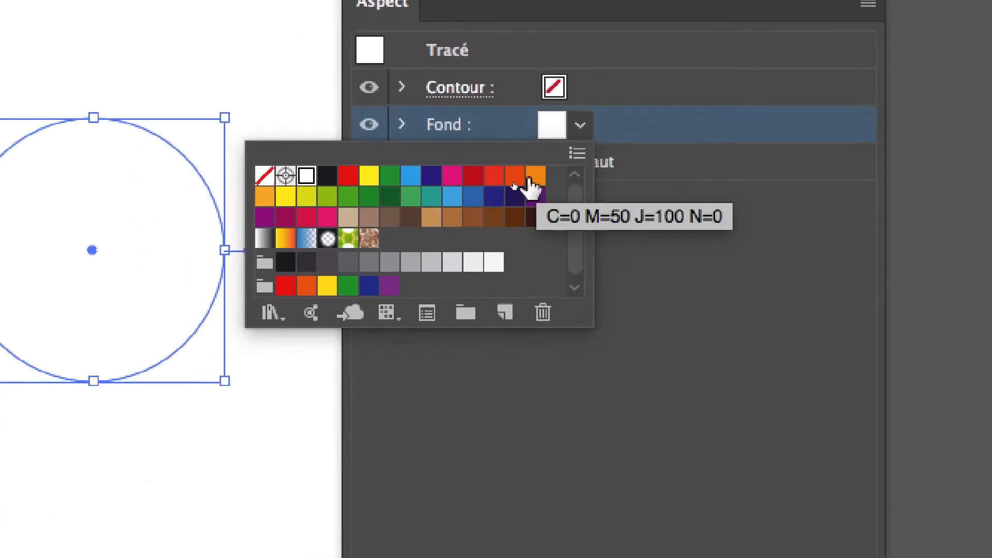
pyautogui.click(472, 180)
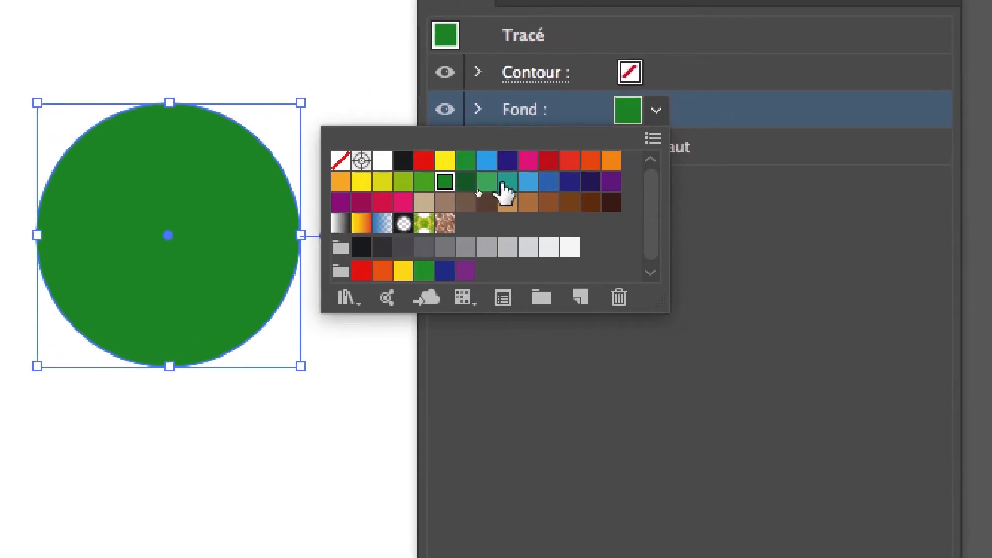
pyautogui.click(528, 182)
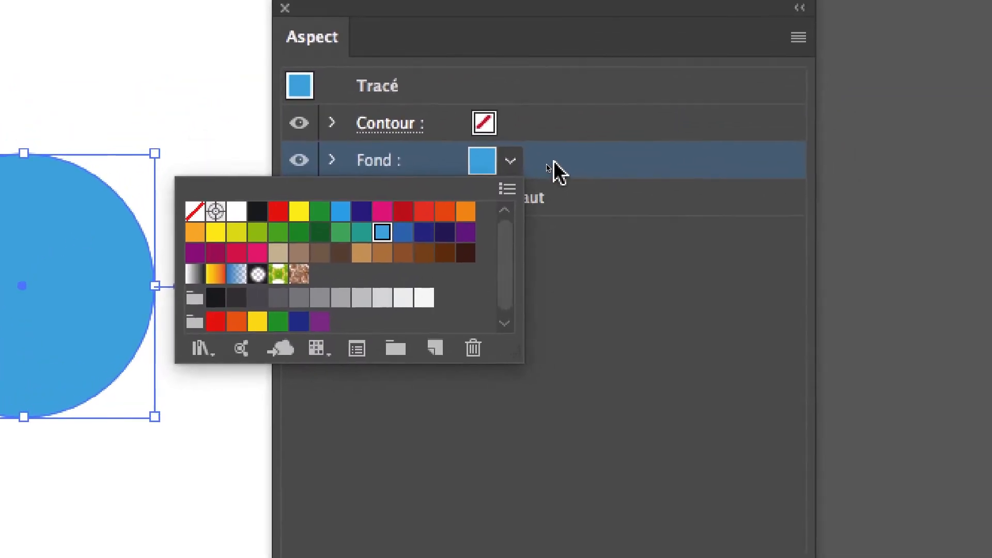
pyautogui.click(698, 85)
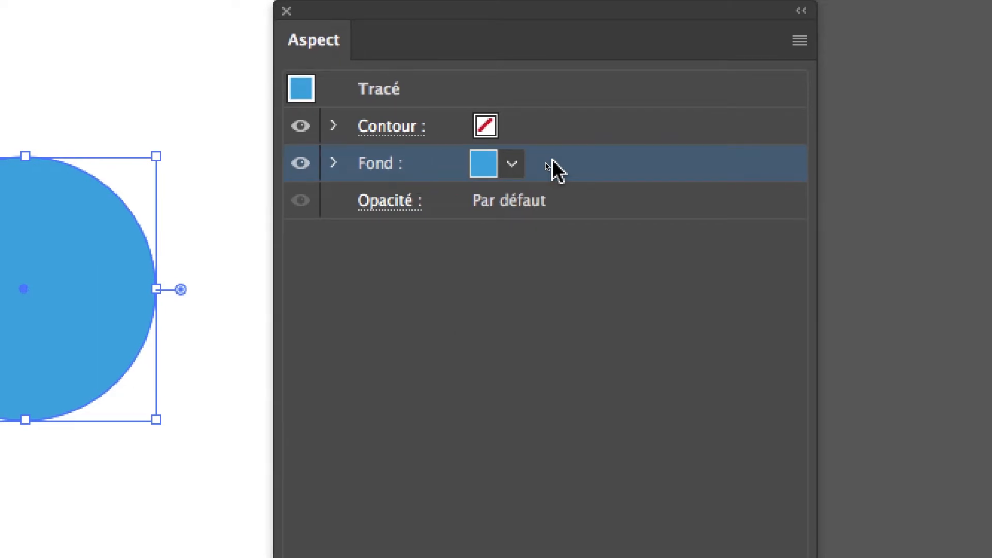
# Step: Close the fill swatches and make the Aspect panel smaller, placing it beside the circle
pyautogui.click(511, 164)
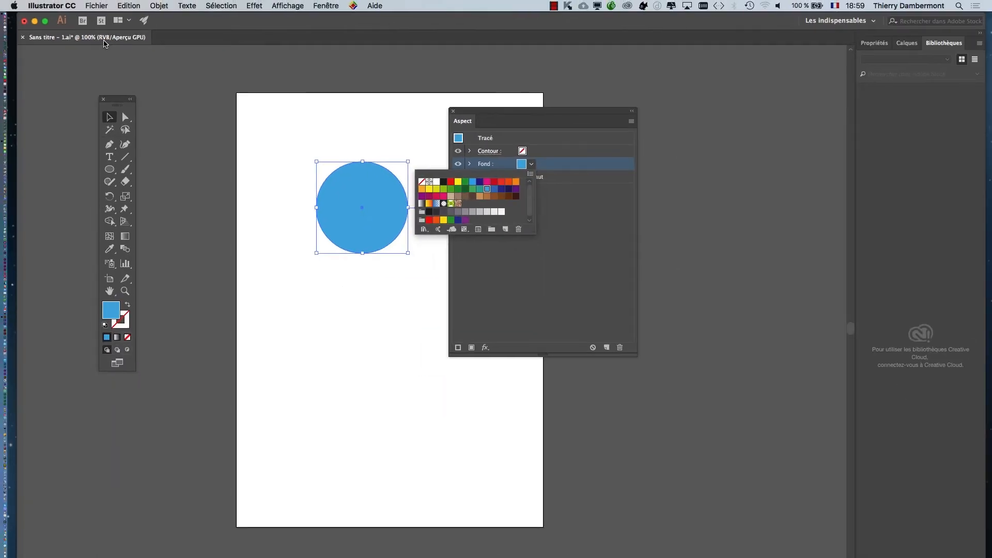
pyautogui.click(513, 119)
pyautogui.moveTo(513, 119)
pyautogui.mouseDown()
pyautogui.moveTo(597, 114)
pyautogui.moveTo(506, 106)
pyautogui.mouseUp()
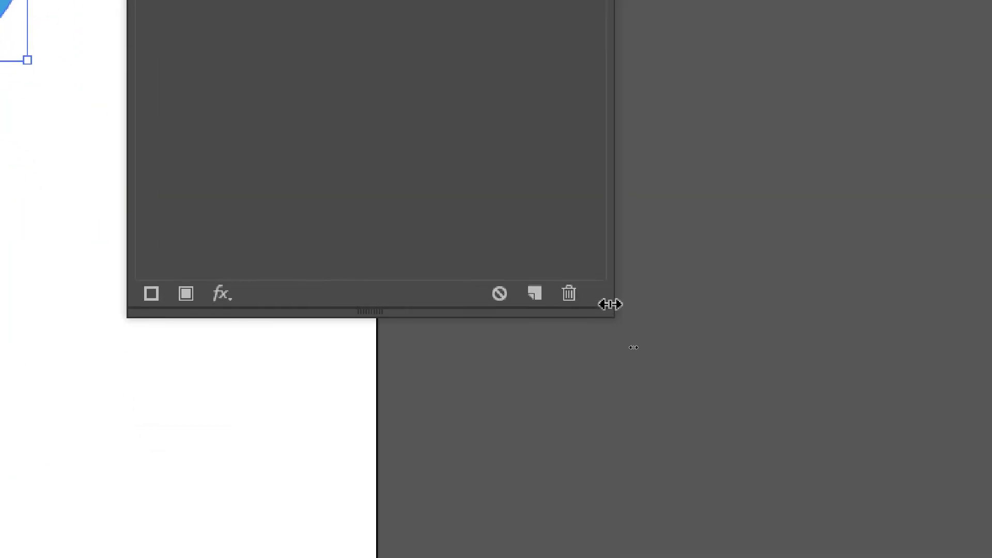
pyautogui.moveTo(610, 307); pyautogui.dragTo(566, 62)
pyautogui.moveTo(474, 100); pyautogui.dragTo(424, 211)
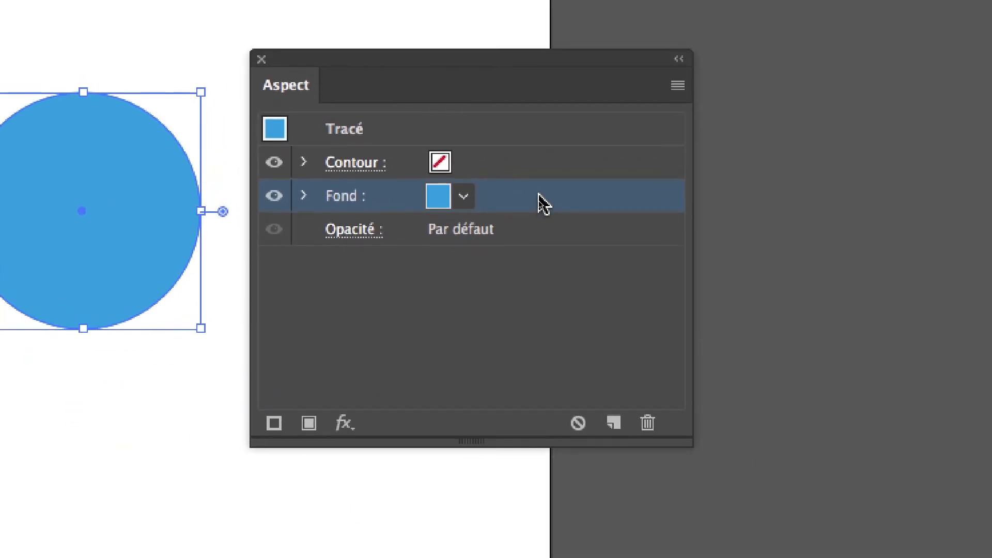
# Step: Duplicate the circle's light blue fill so the Aspect panel holds two Fond entries
pyautogui.moveTo(540, 202); pyautogui.dragTo(610, 409)
pyautogui.moveTo(566, 283); pyautogui.dragTo(563, 272)
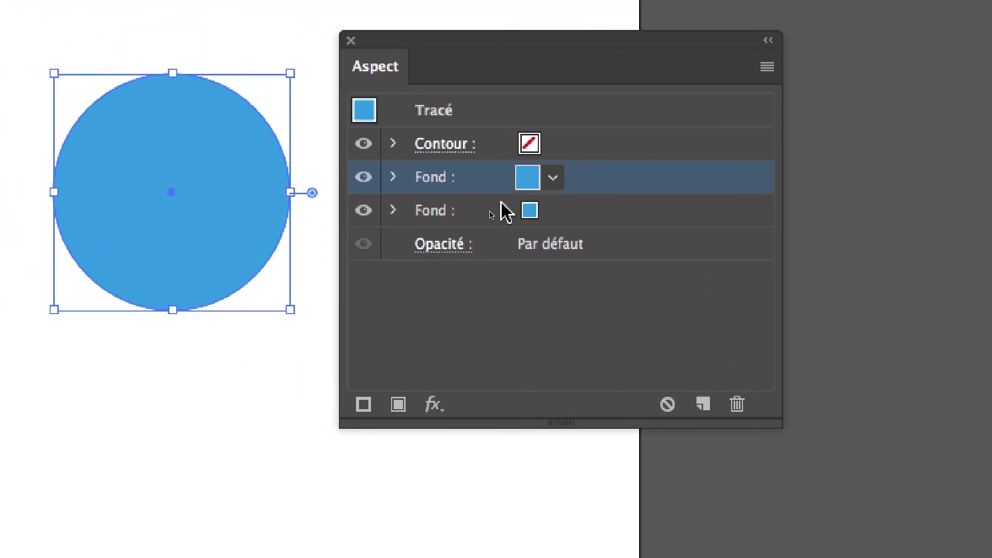
pyautogui.moveTo(501, 203); pyautogui.dragTo(612, 204)
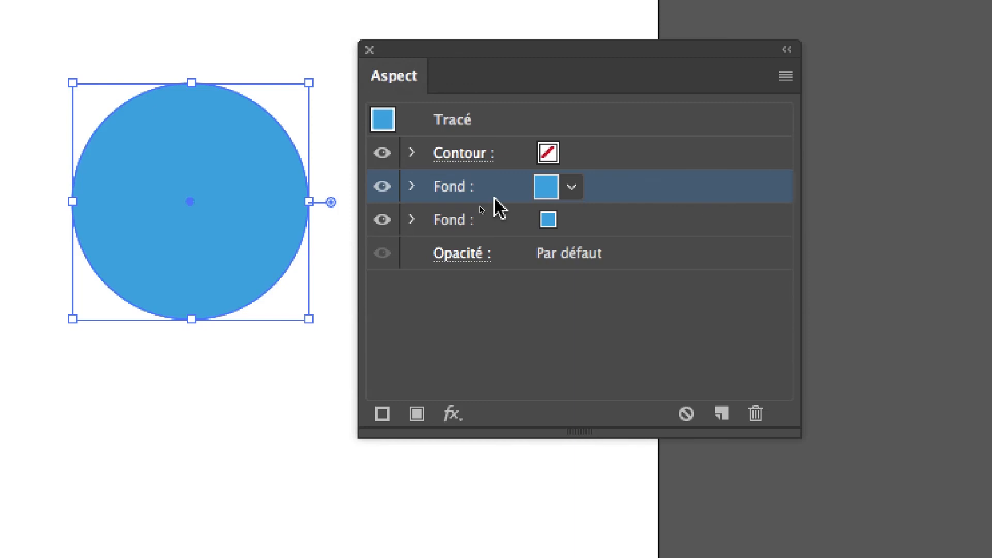
# Step: Set the upper of the two fills to the orange swatch at the end of the first swatch row
pyautogui.click(571, 222)
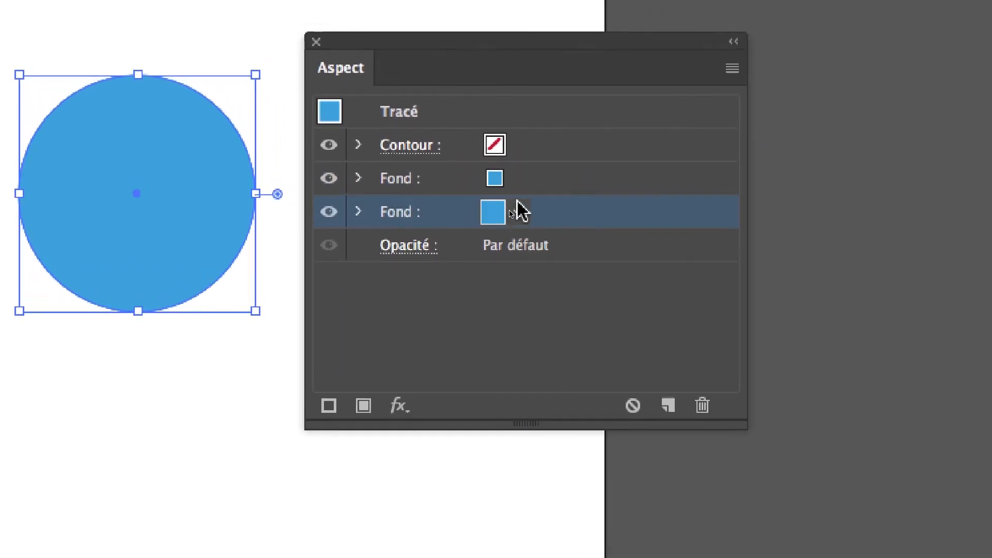
pyautogui.click(518, 185)
pyautogui.click(519, 180)
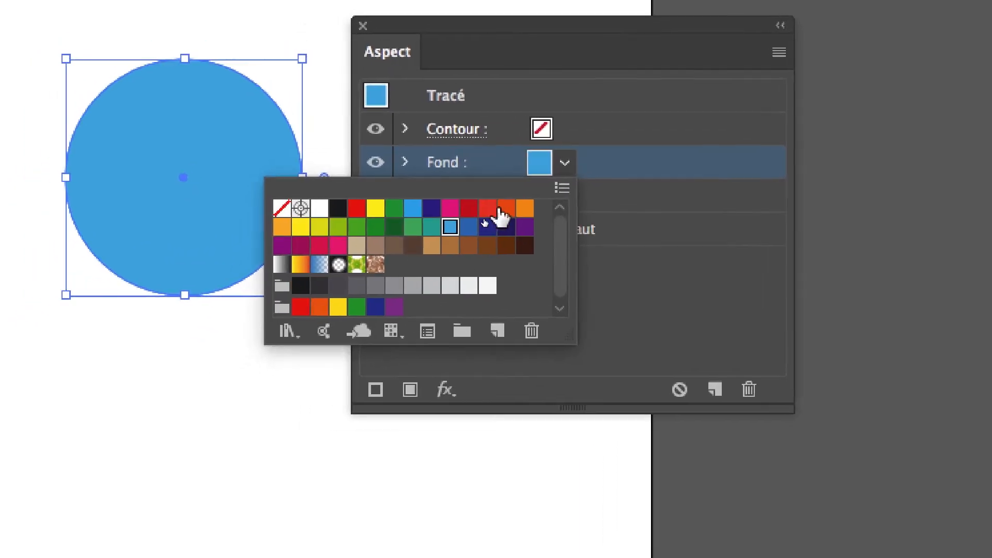
pyautogui.click(524, 208)
pyautogui.click(610, 164)
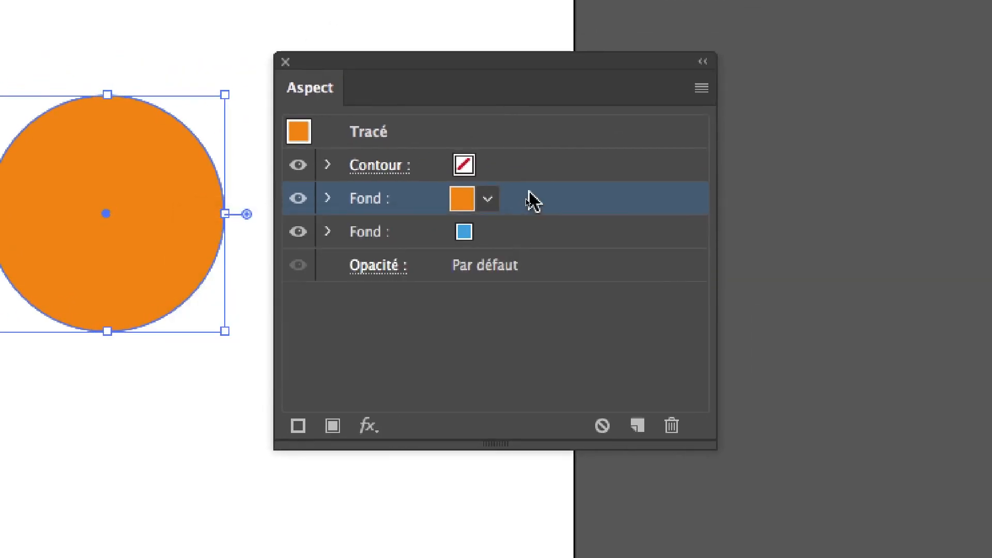